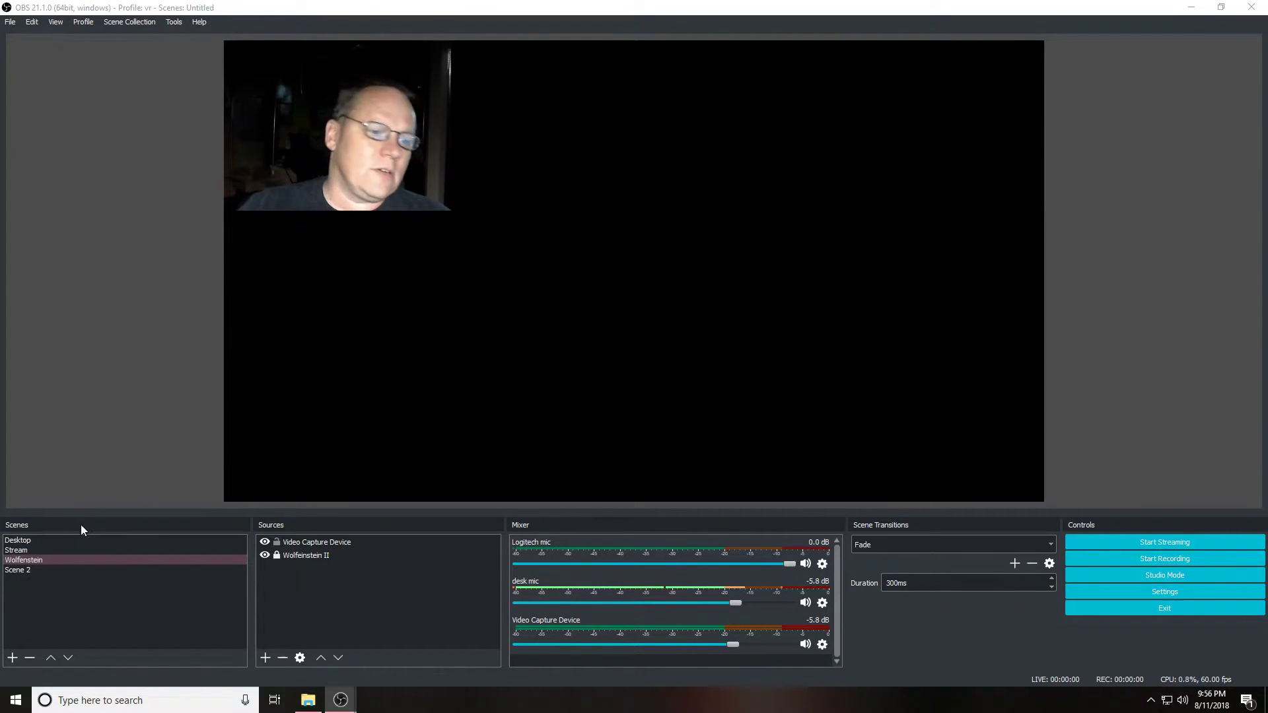
Check Scene 2's webcam source, then compare the Wolfenstein and Stream scenes' sources.
click(61, 571)
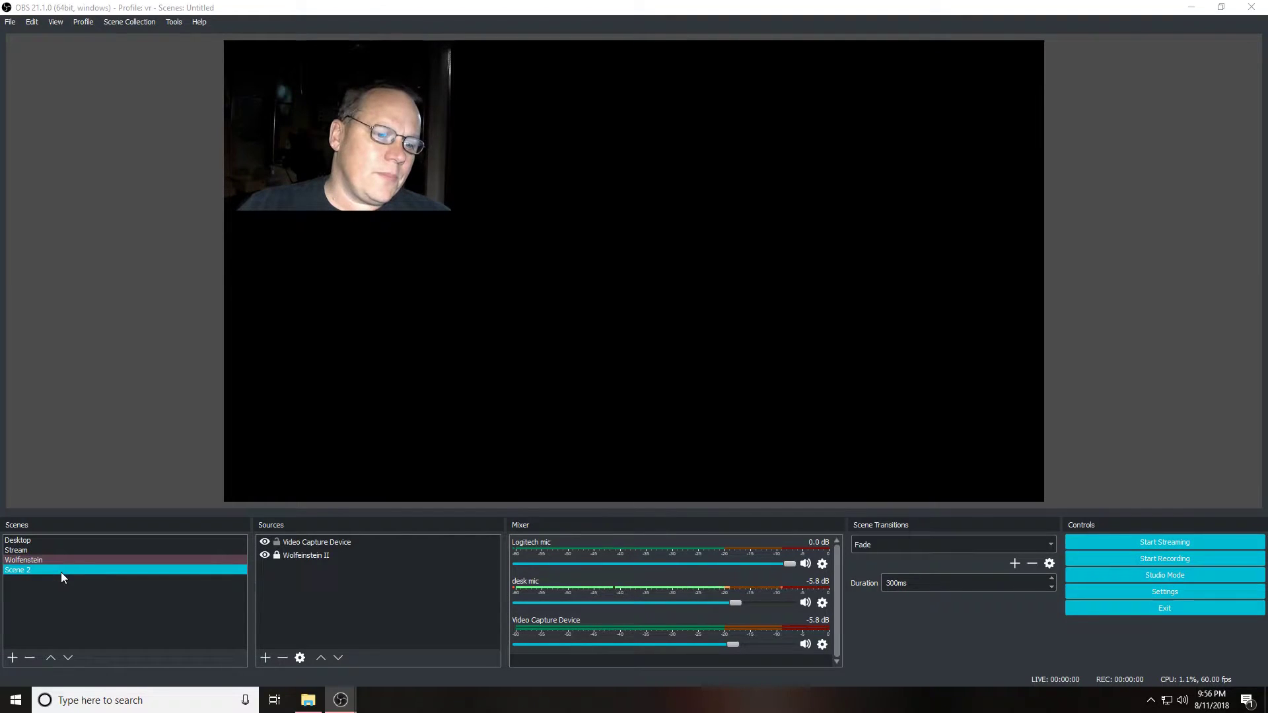
click(23, 574)
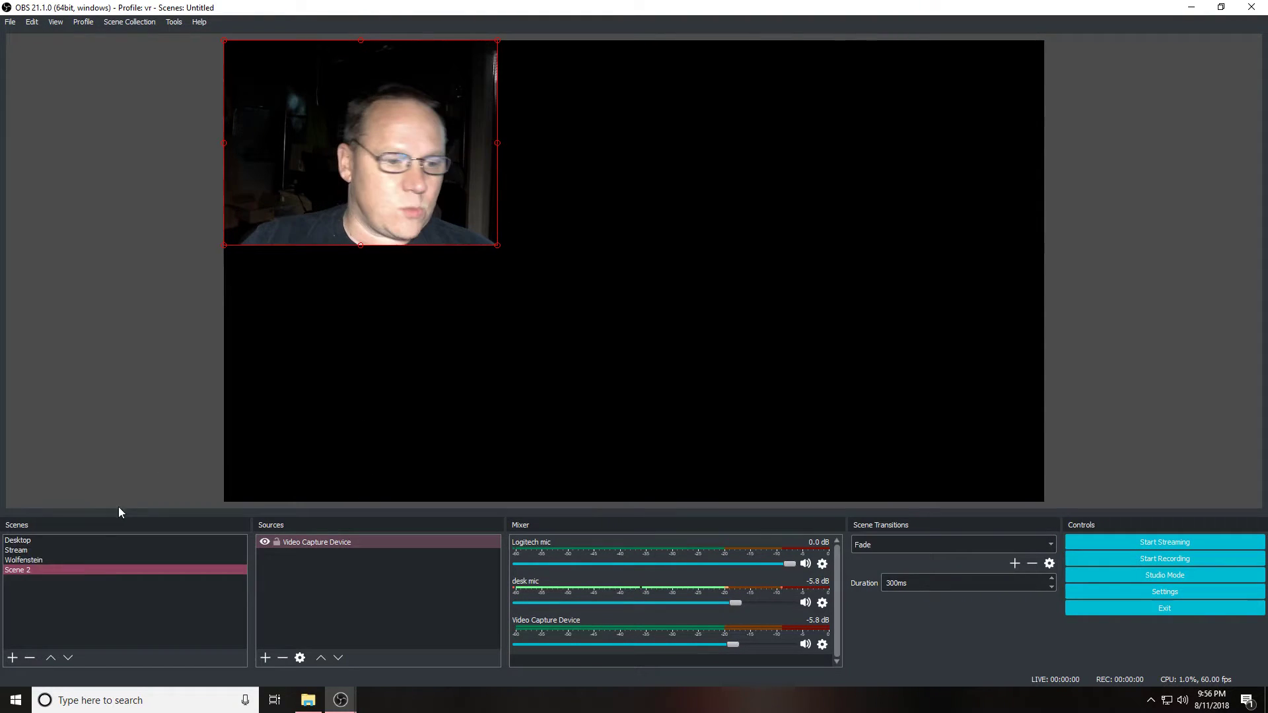
click(42, 559)
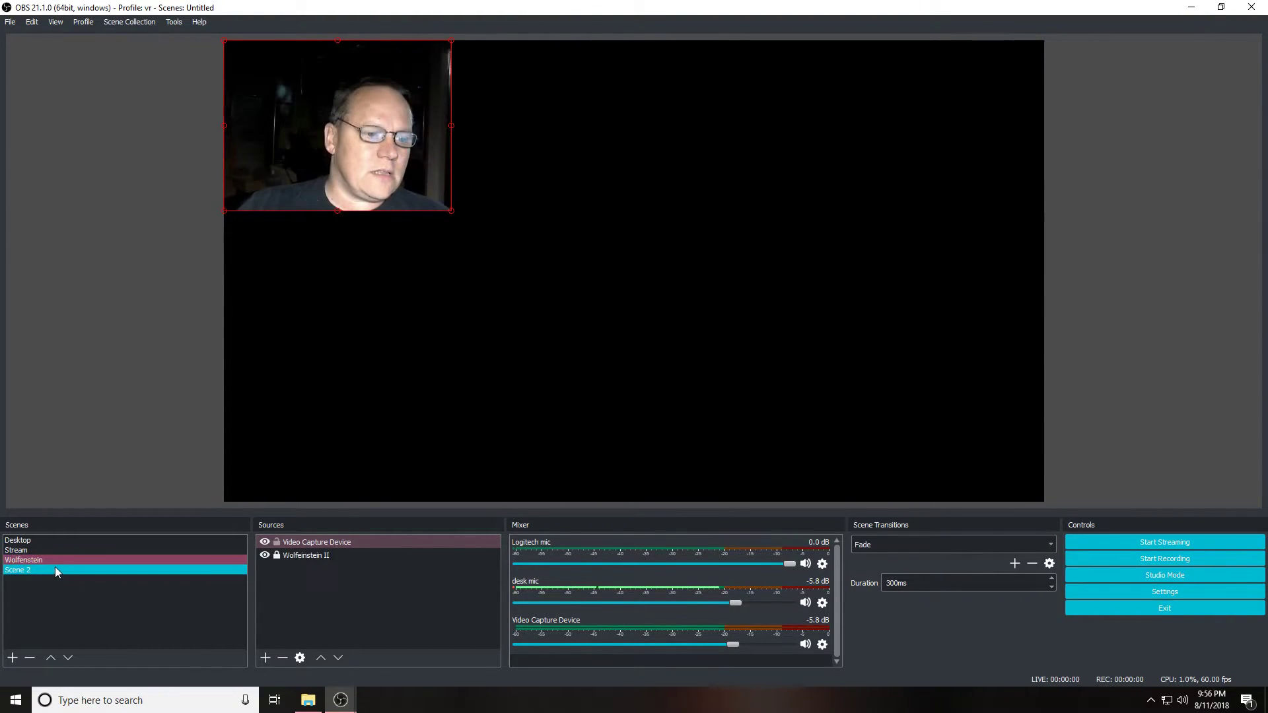
click(58, 550)
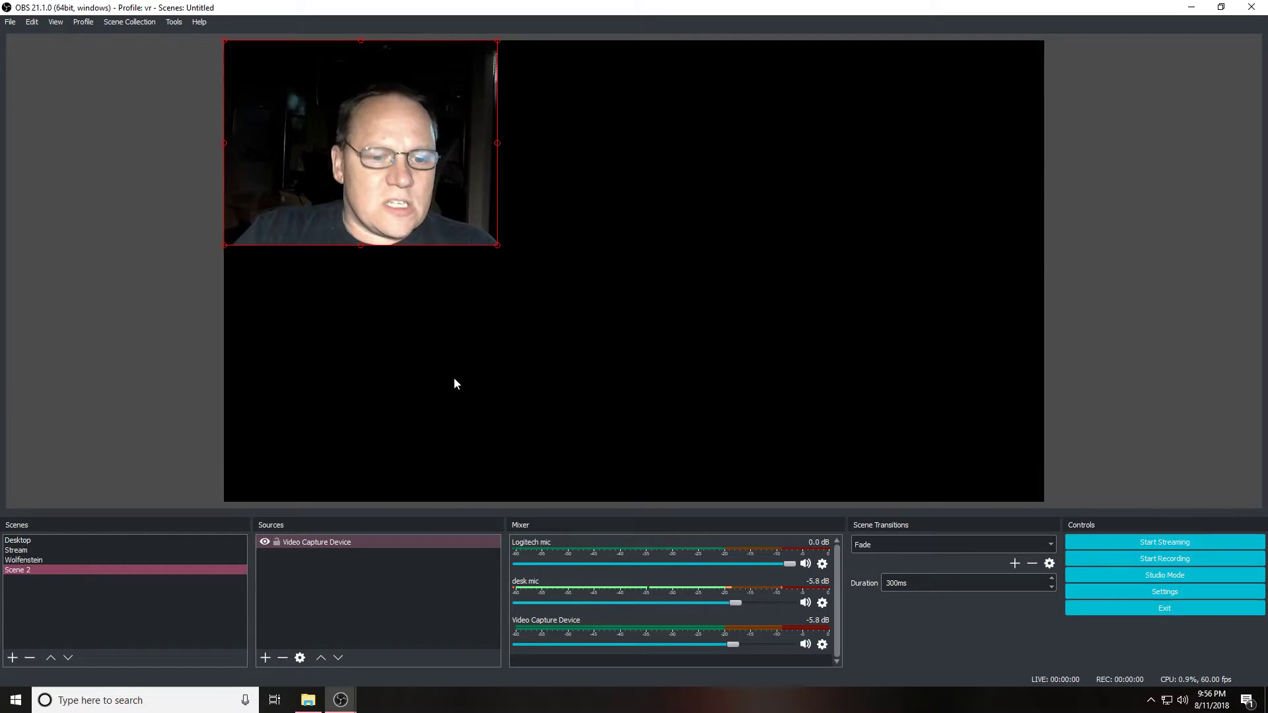
Add a new Video Capture Device source named 'Video Capture Device 2', declining Add Existing.
click(264, 658)
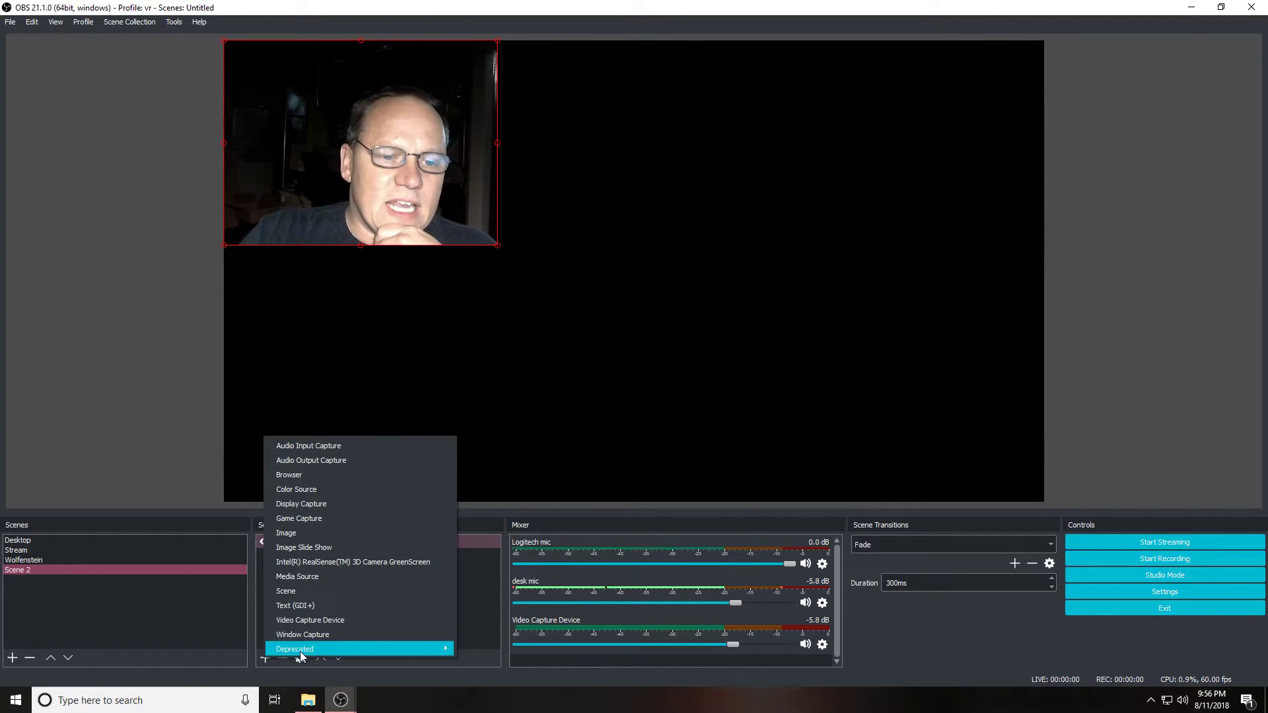
click(355, 621)
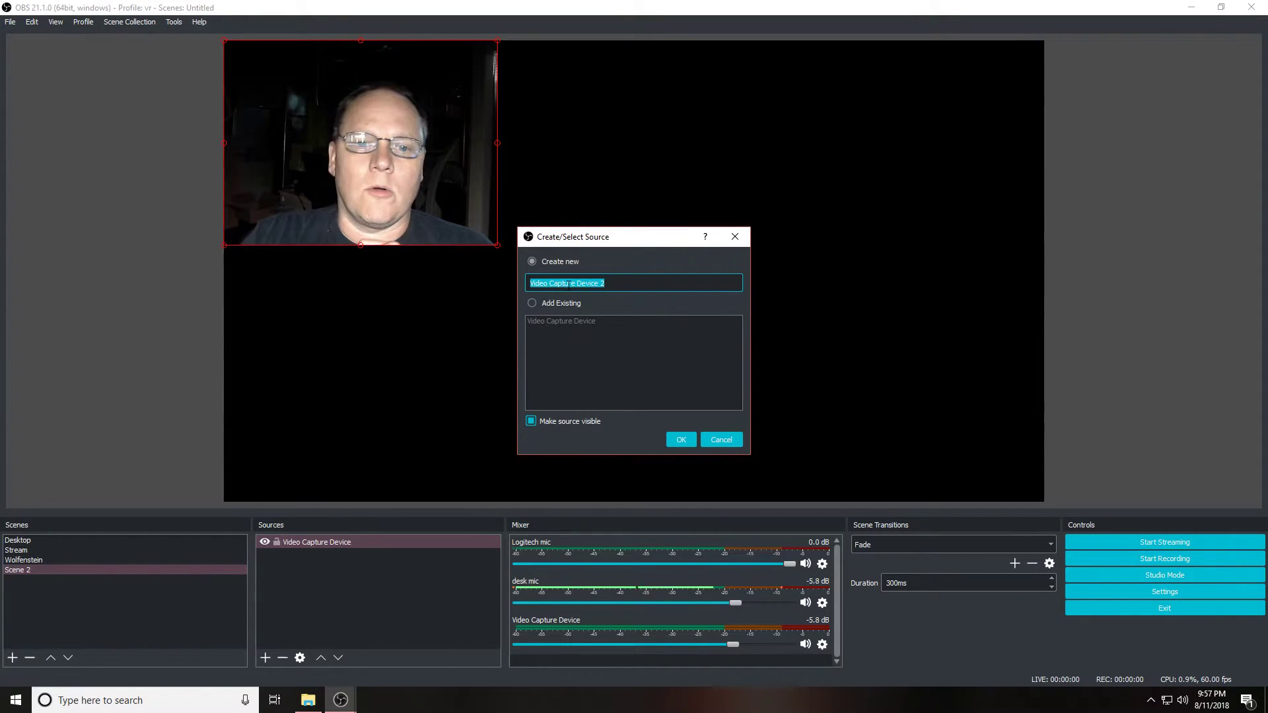
click(533, 304)
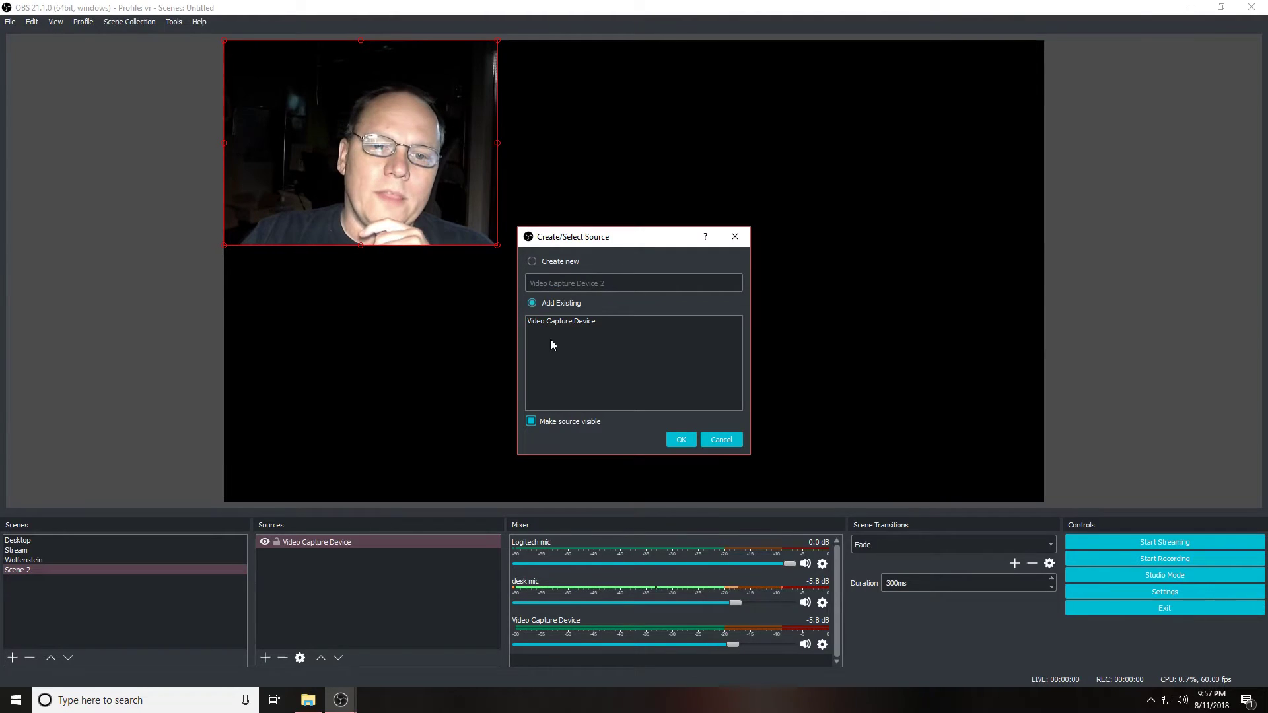
click(566, 323)
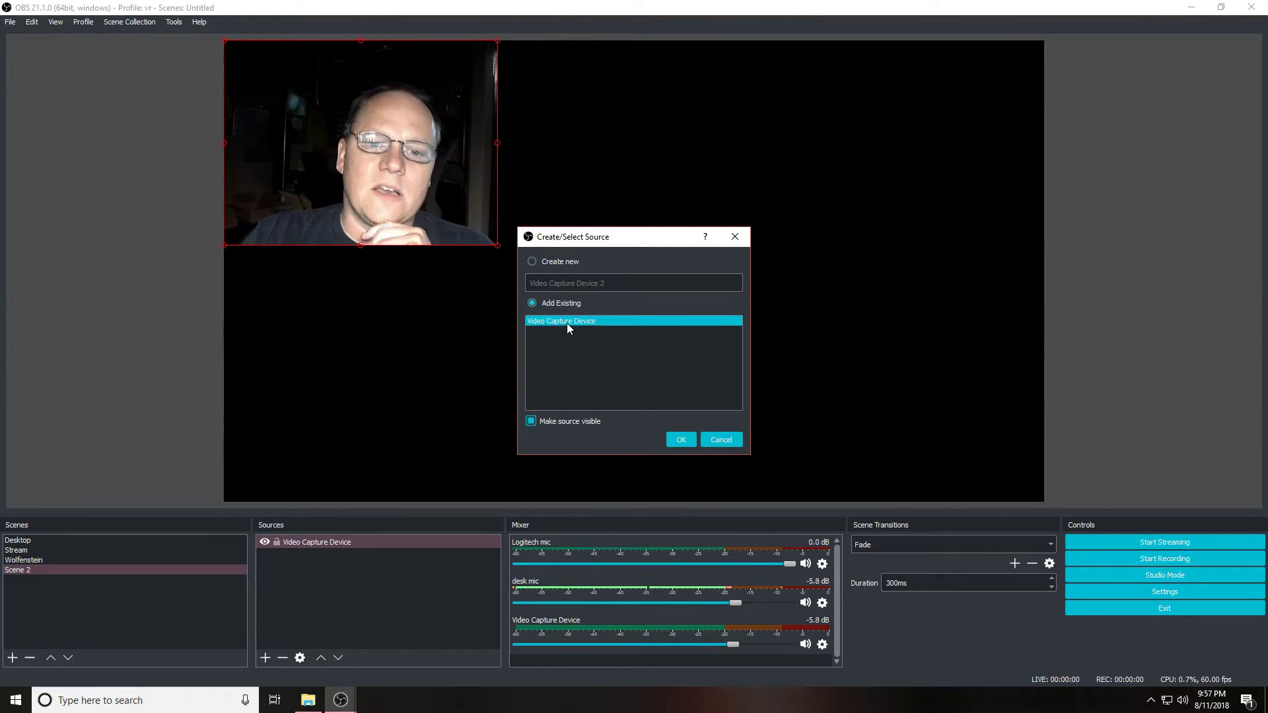
click(532, 263)
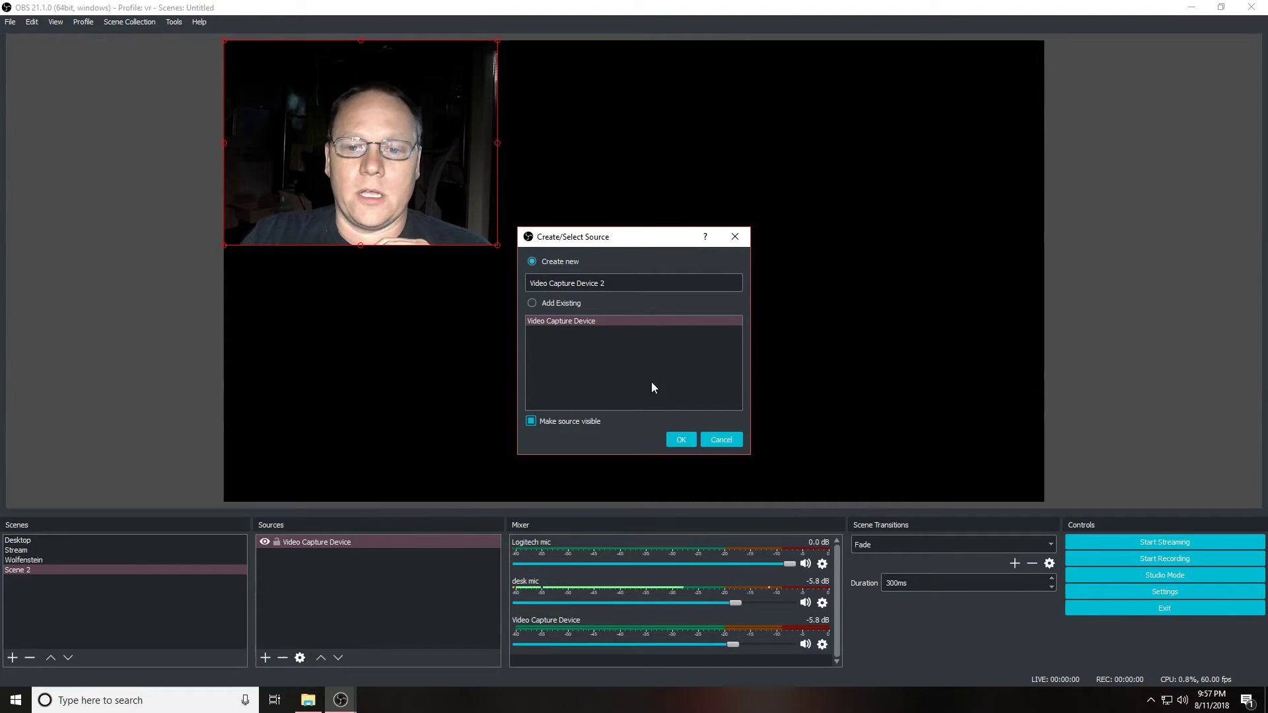
click(679, 440)
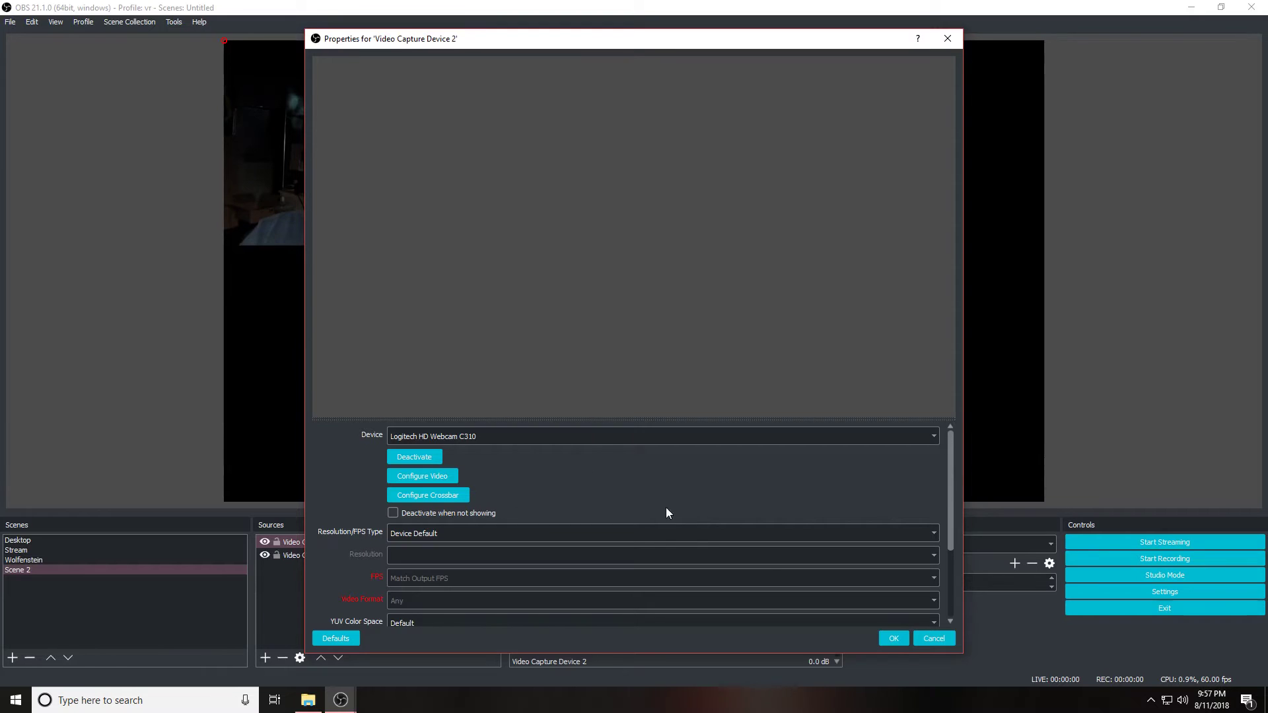
Accept Video Capture Device 2's webcam settings and hide the original Video Capture Device.
click(895, 638)
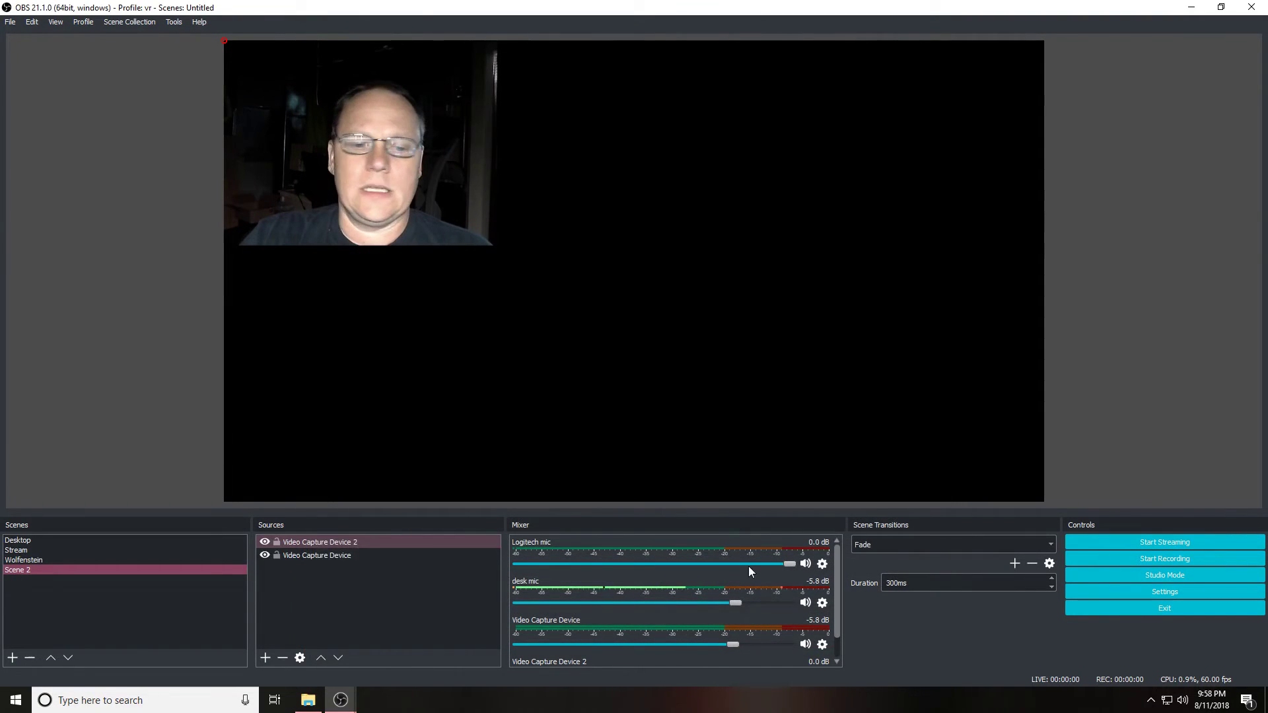
click(335, 556)
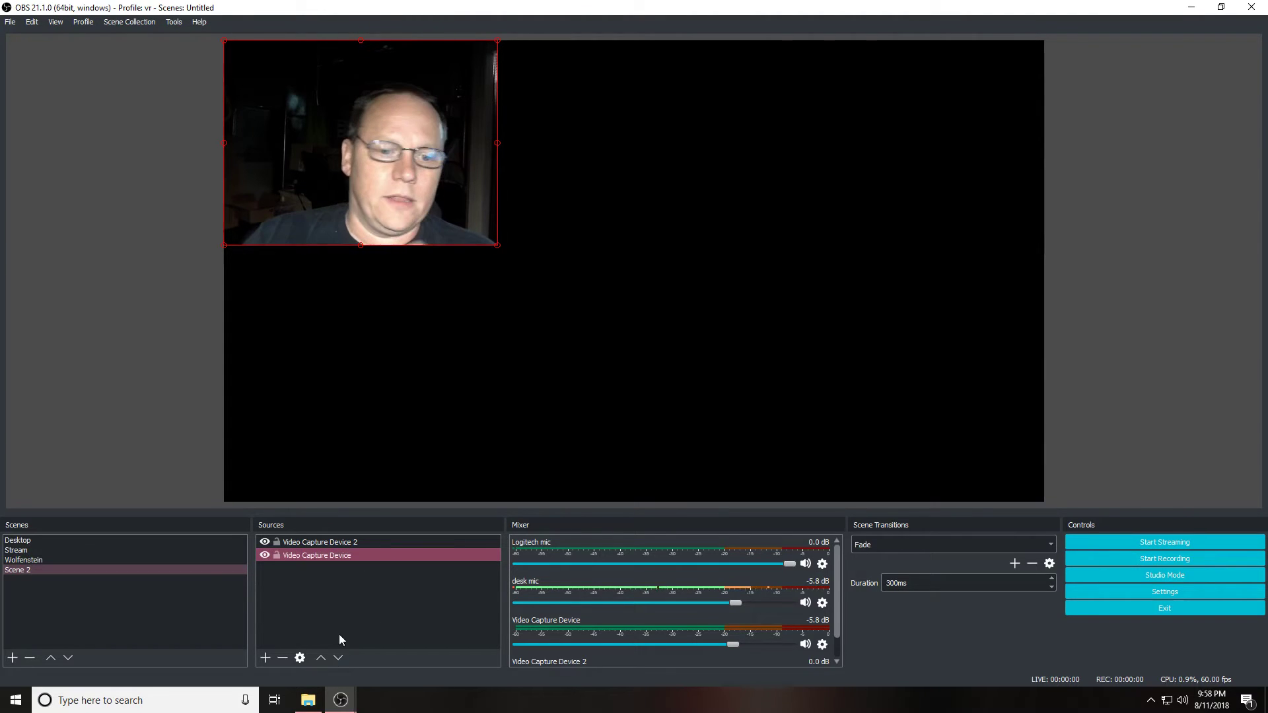
click(388, 555)
click(346, 542)
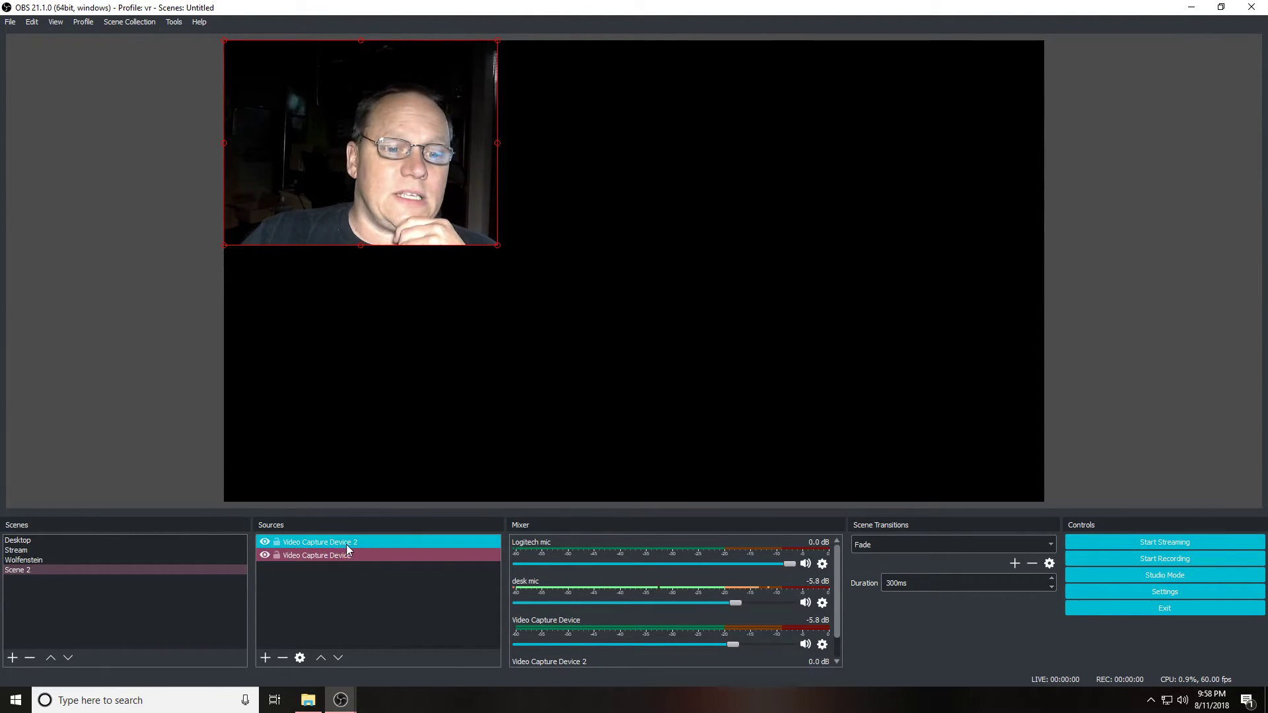
ctrl+click(298, 556)
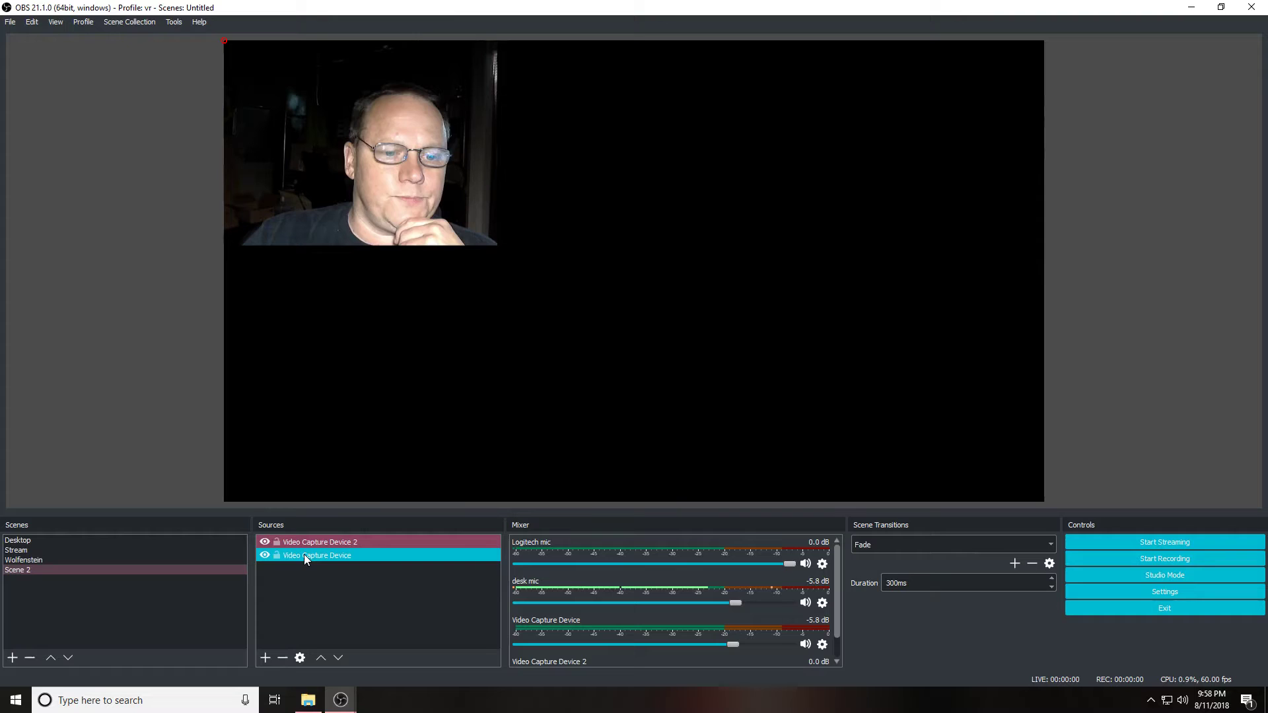
click(314, 547)
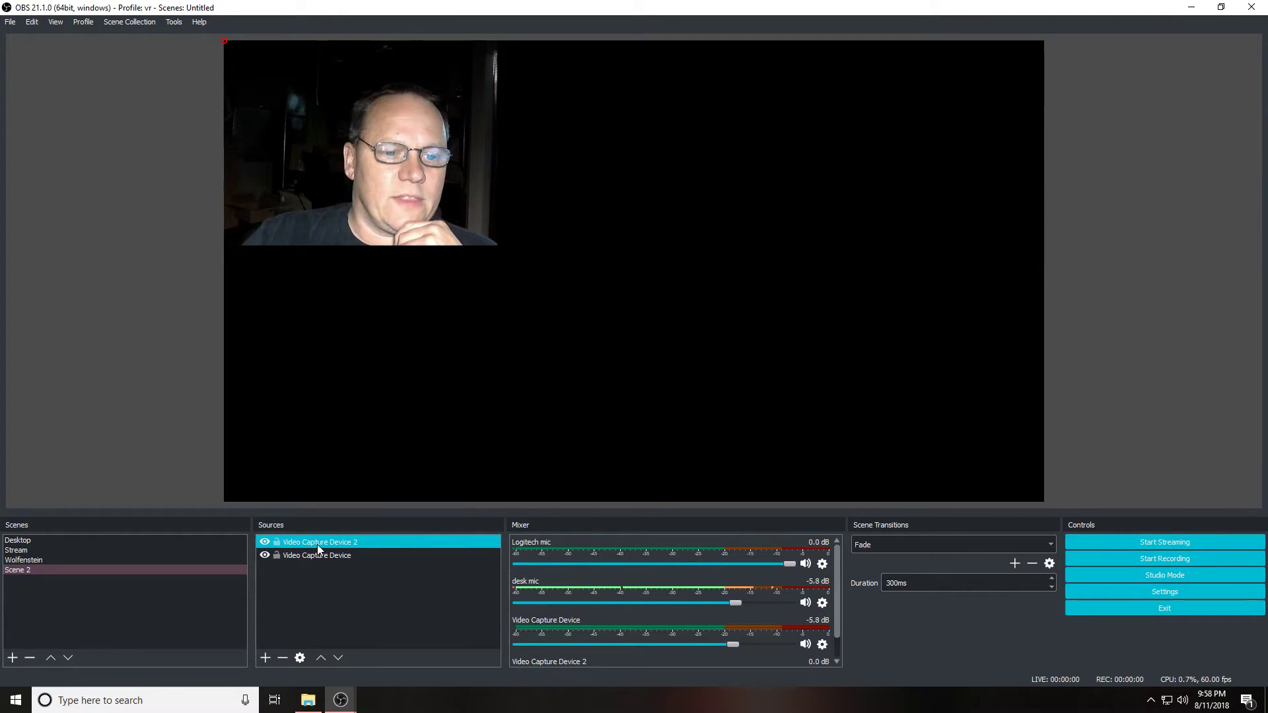
ctrl+click(284, 556)
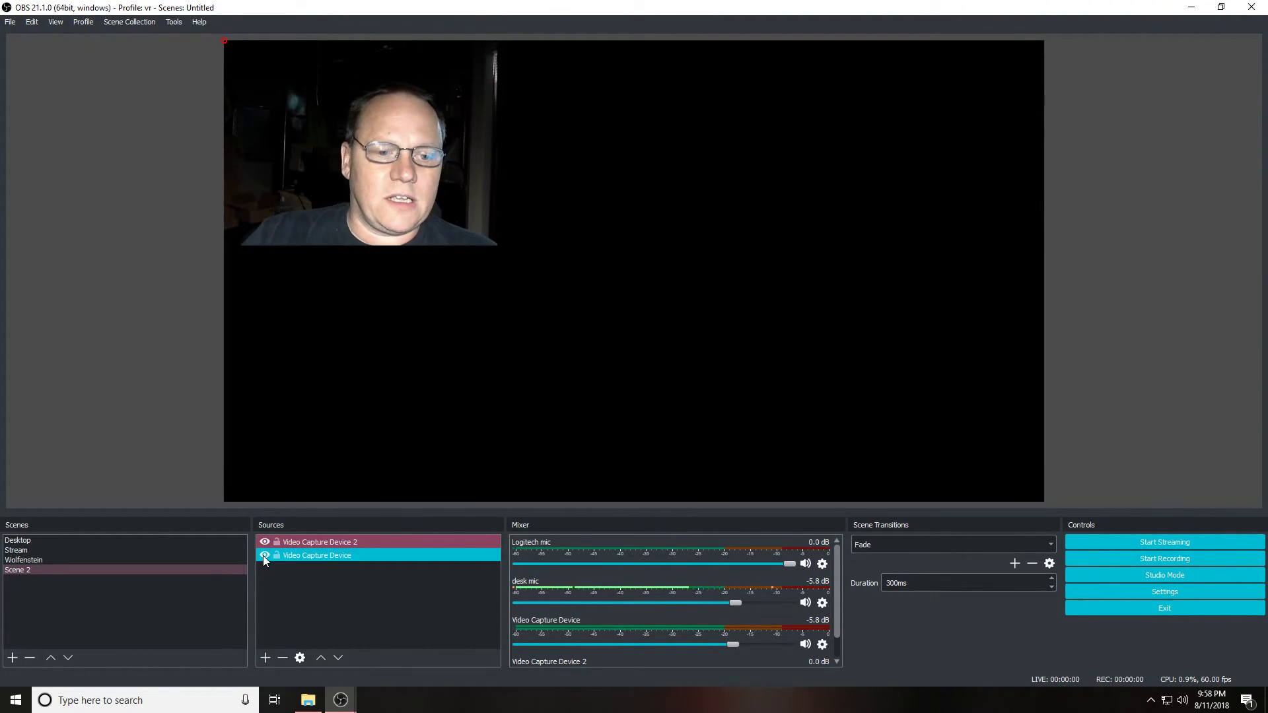
click(264, 556)
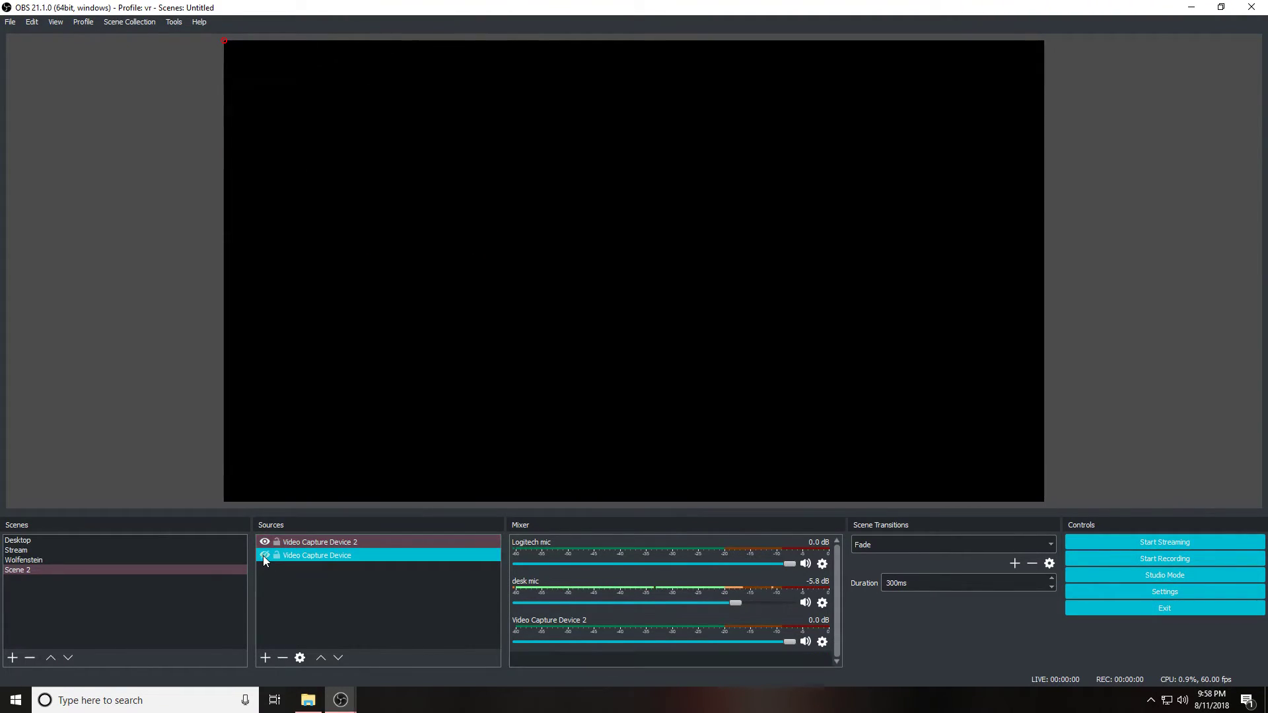
Remove Video Capture Device 2 from Scene 2 and reselect the original Video Capture Device.
click(339, 557)
click(346, 542)
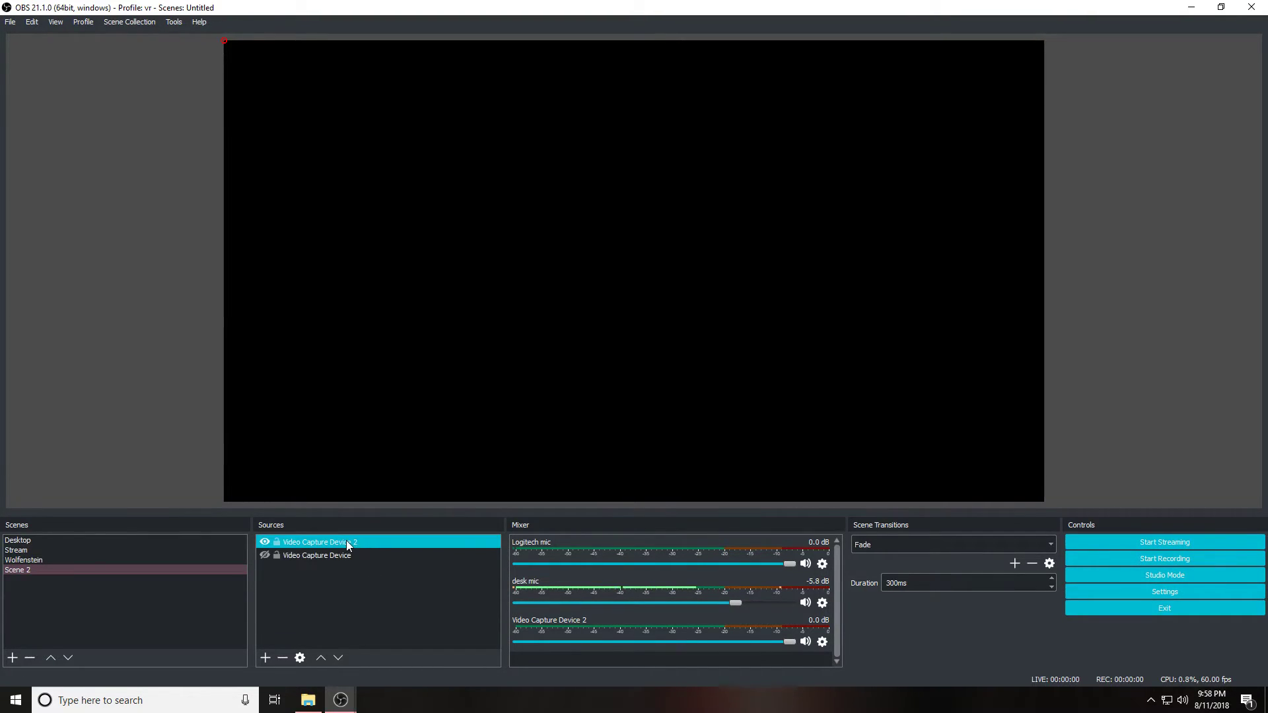
right_click(345, 545)
click(325, 541)
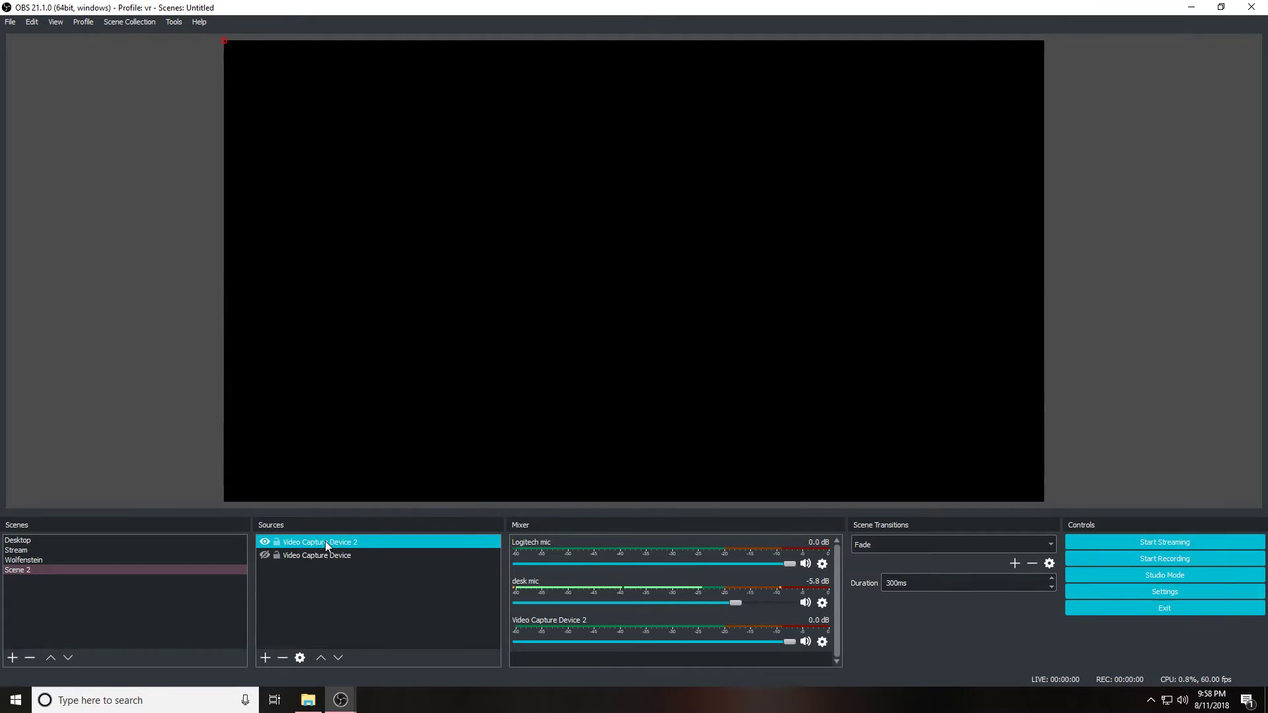
click(282, 657)
click(693, 367)
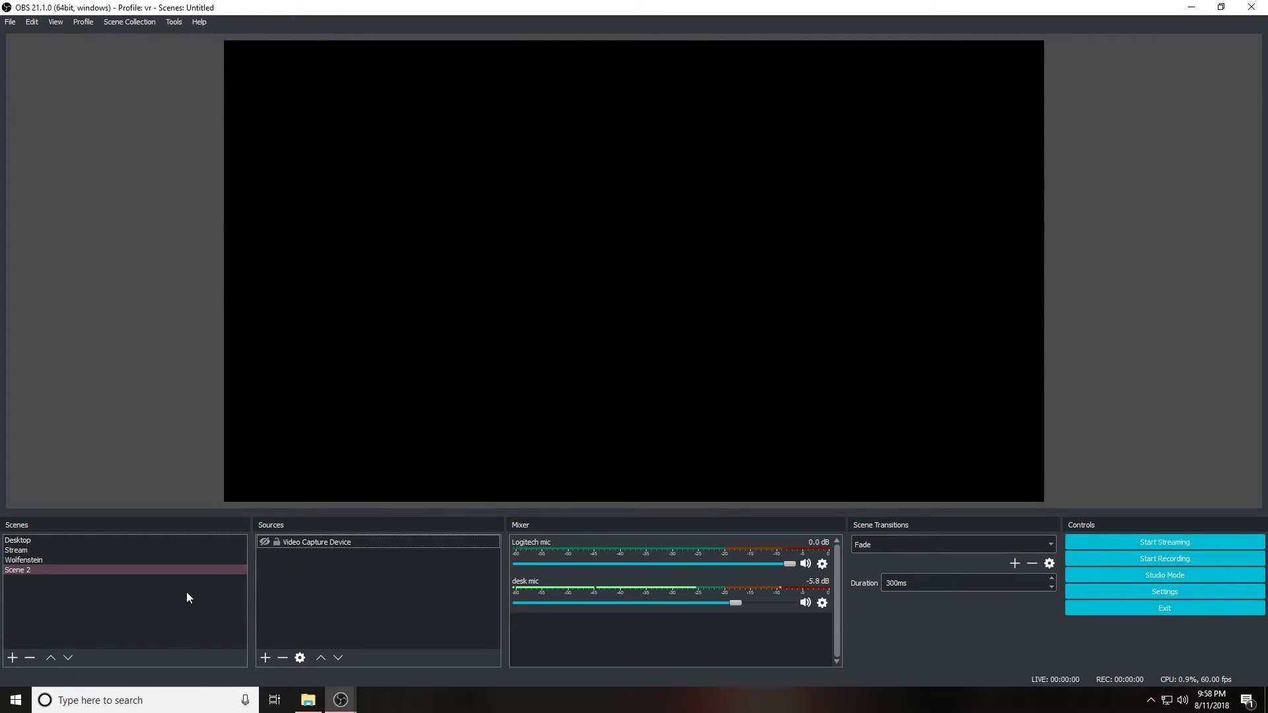
click(288, 544)
Turn off the Video Capture Device webcam's visibility in Scene 2 and the Wolfenstein scene.
click(265, 541)
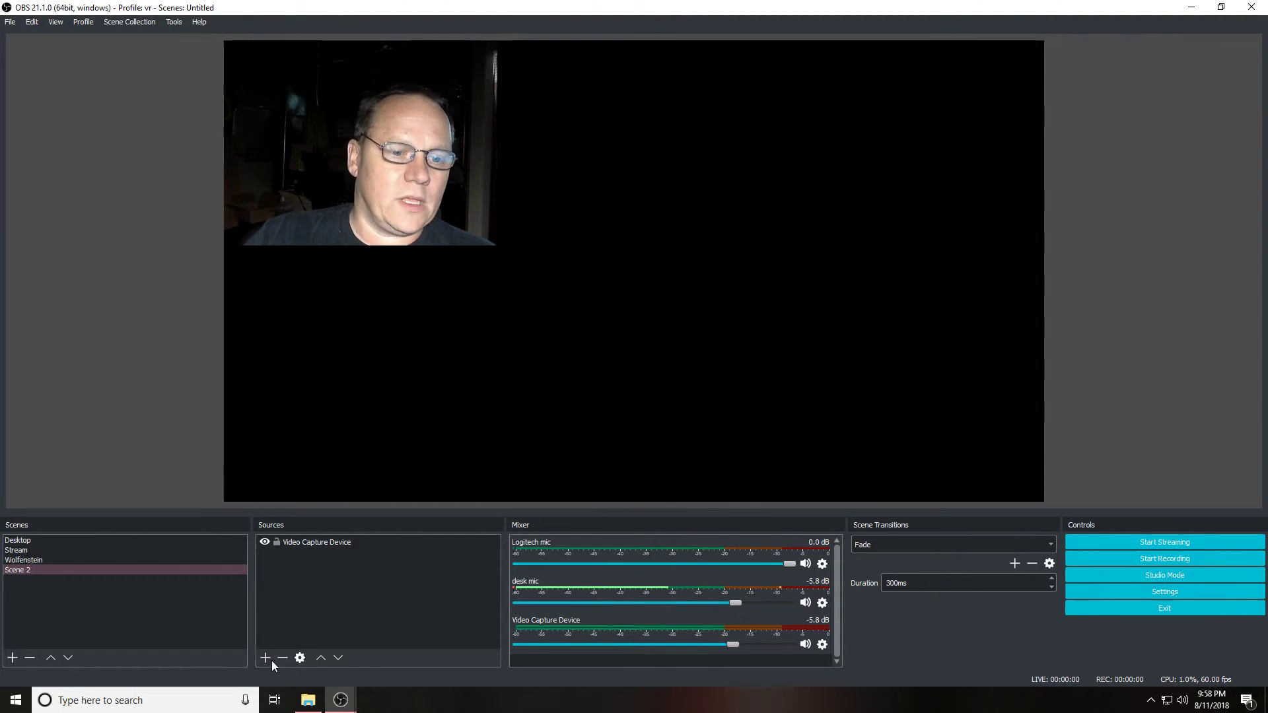
click(267, 544)
click(264, 542)
click(19, 561)
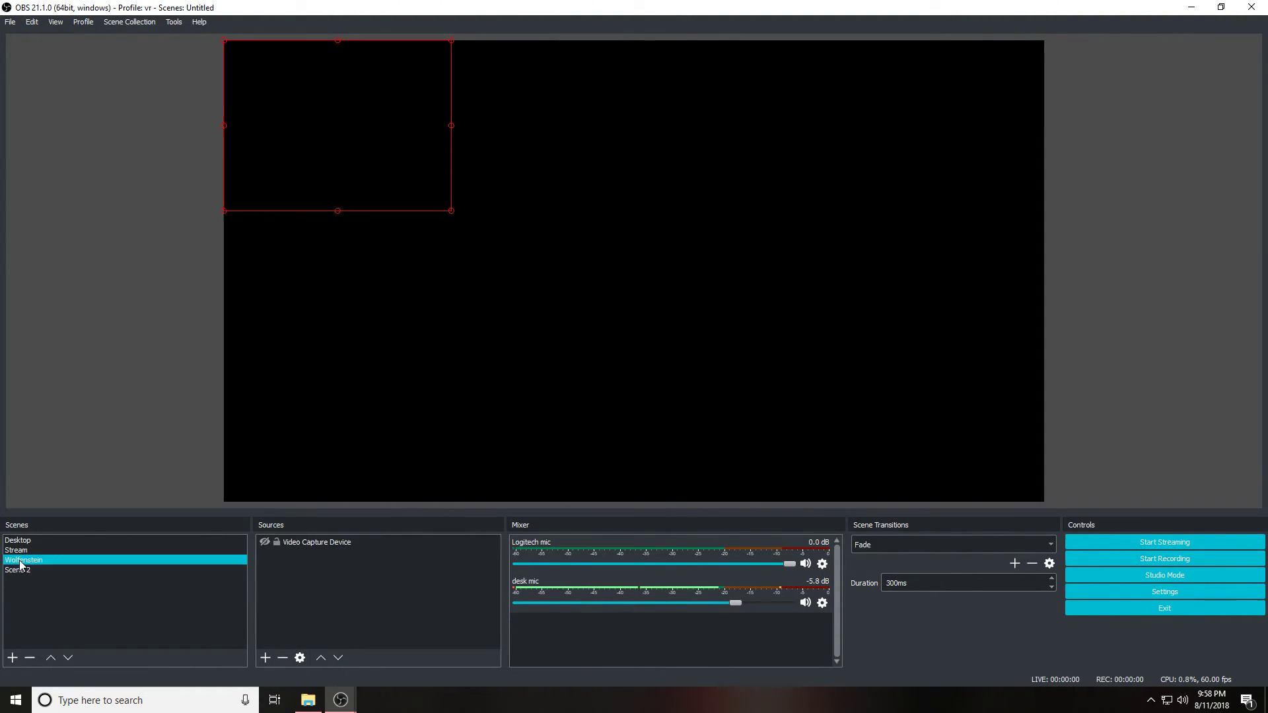
click(266, 542)
click(264, 542)
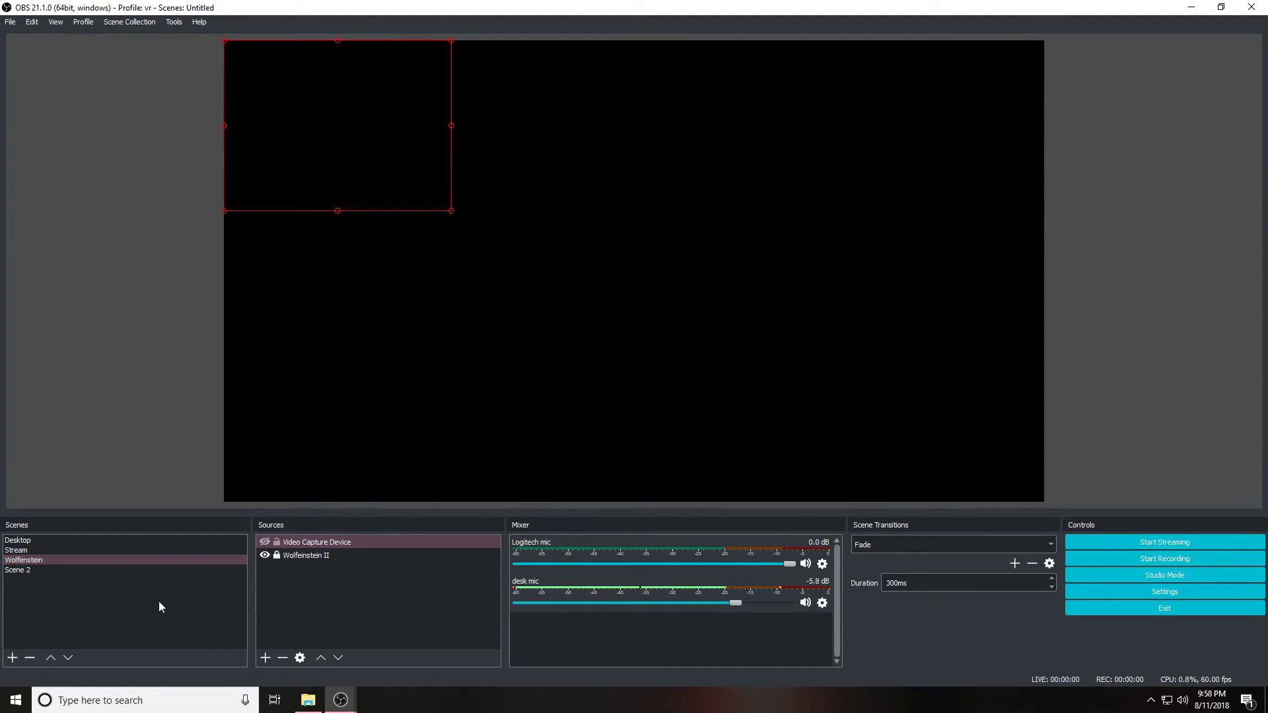
Turn off the webcam's visibility in the Stream scene as well.
click(26, 549)
click(284, 557)
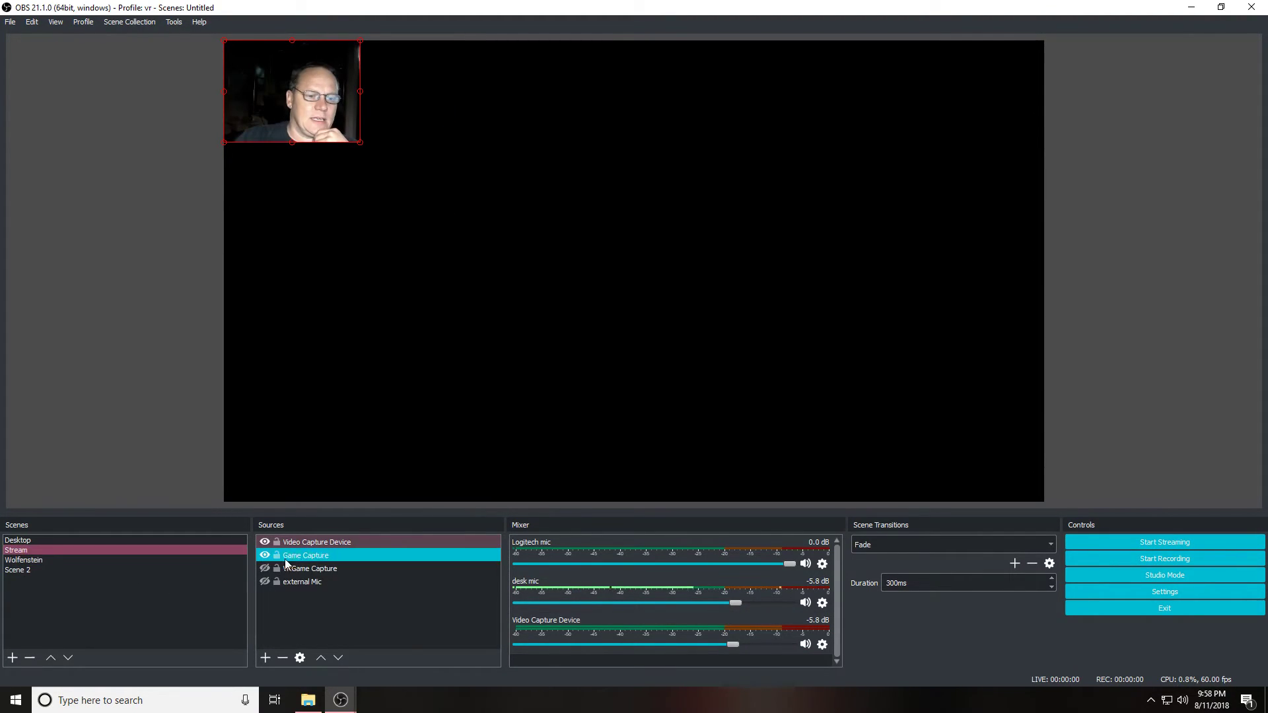
click(264, 545)
click(264, 542)
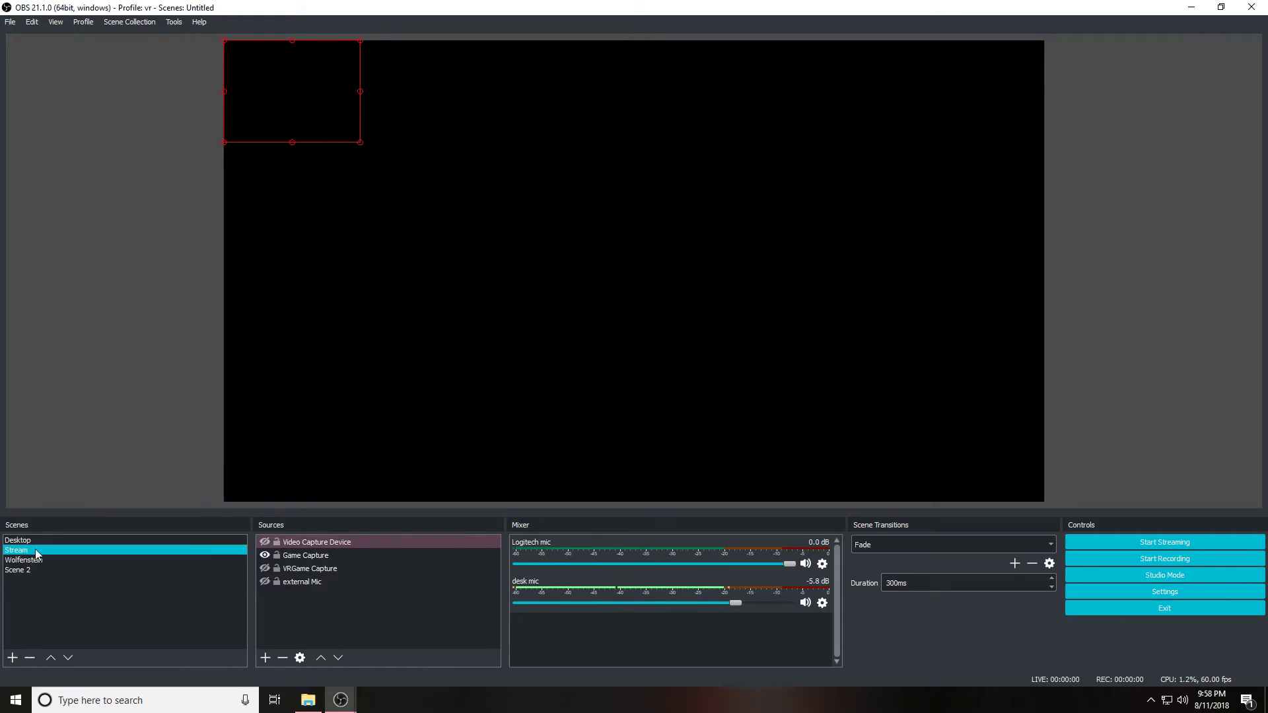
click(18, 541)
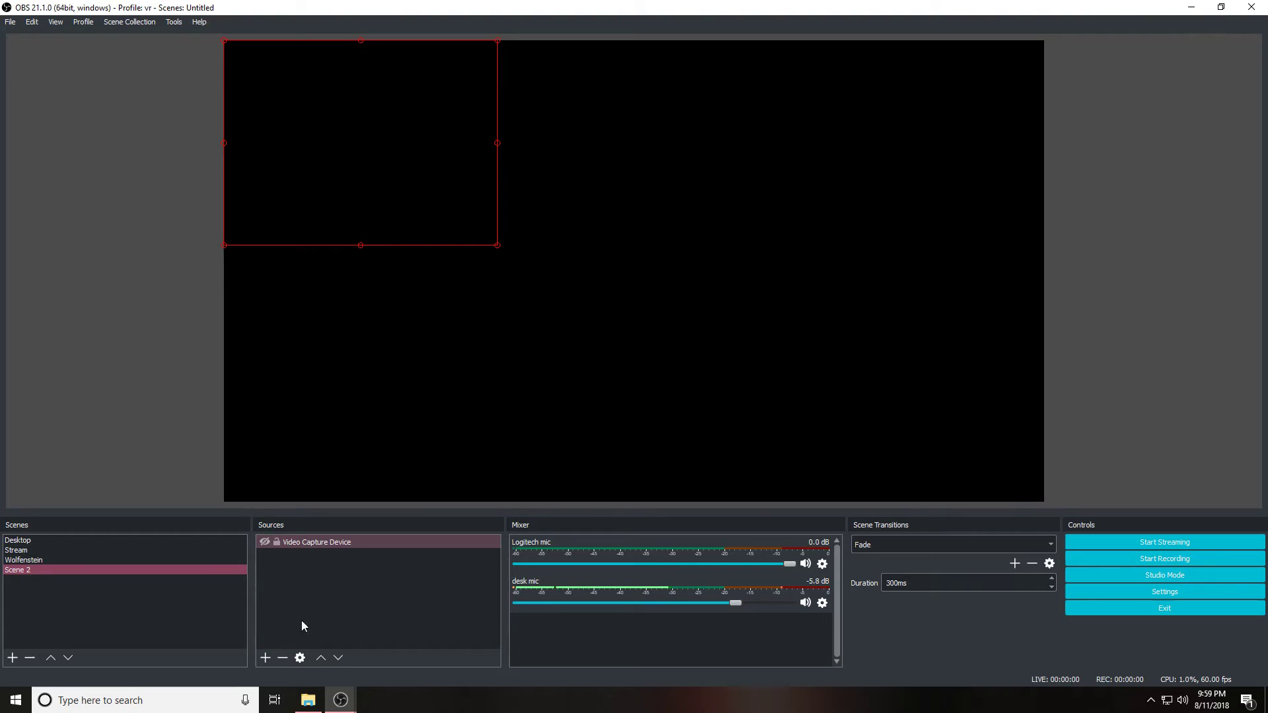
Add a new Video Capture Device 2 source to Scene 2, cancelling its properties.
click(265, 658)
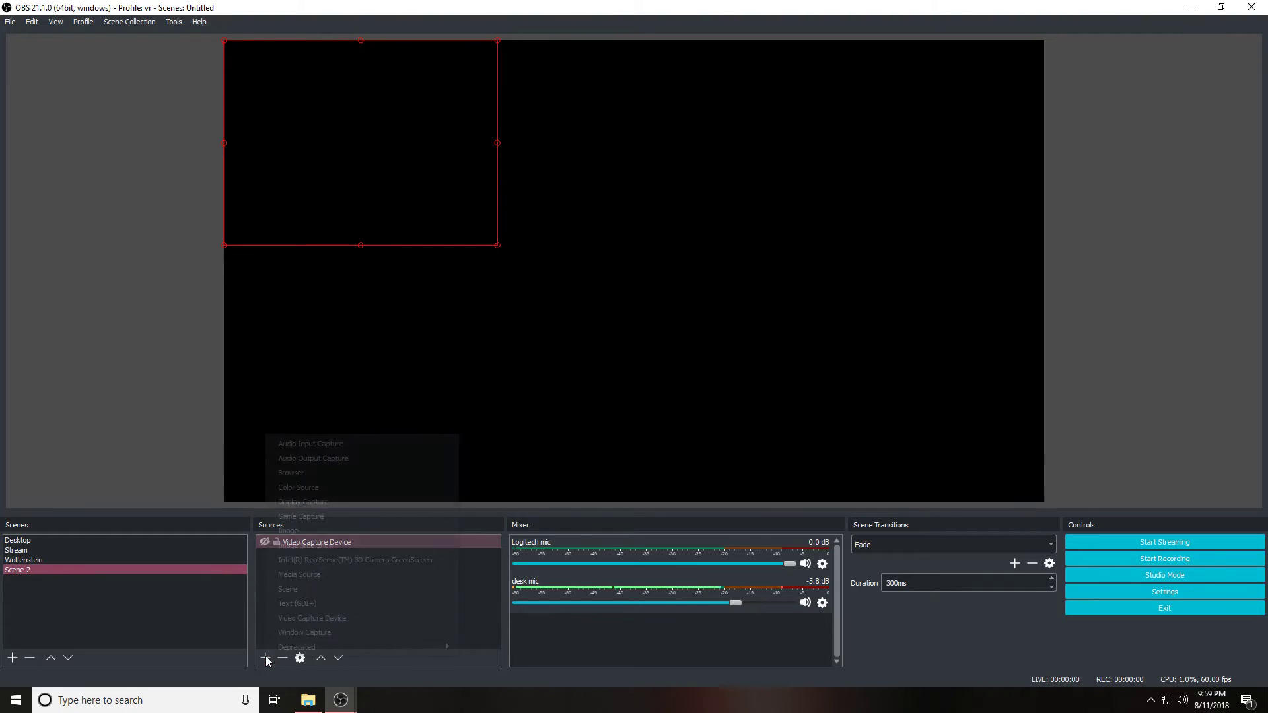
click(334, 621)
click(682, 440)
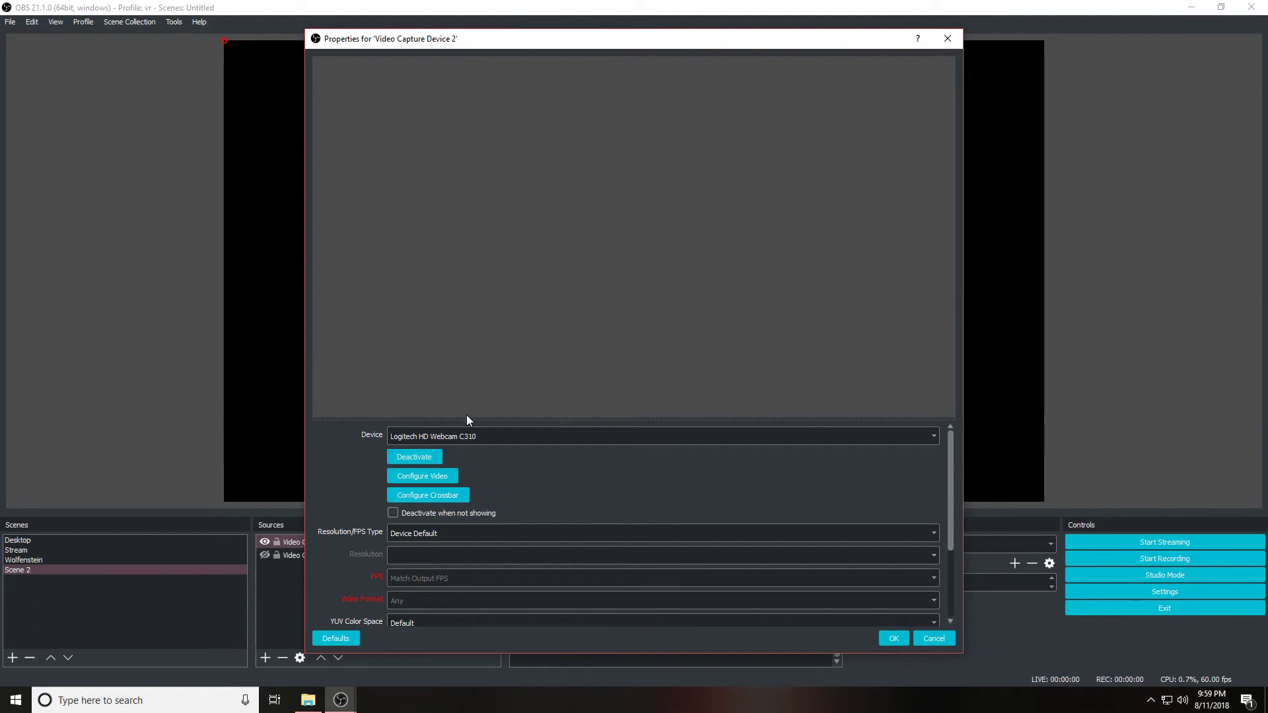
click(934, 637)
Make the original Video Capture Device visible, then hide and delete Video Capture Device 2.
click(320, 555)
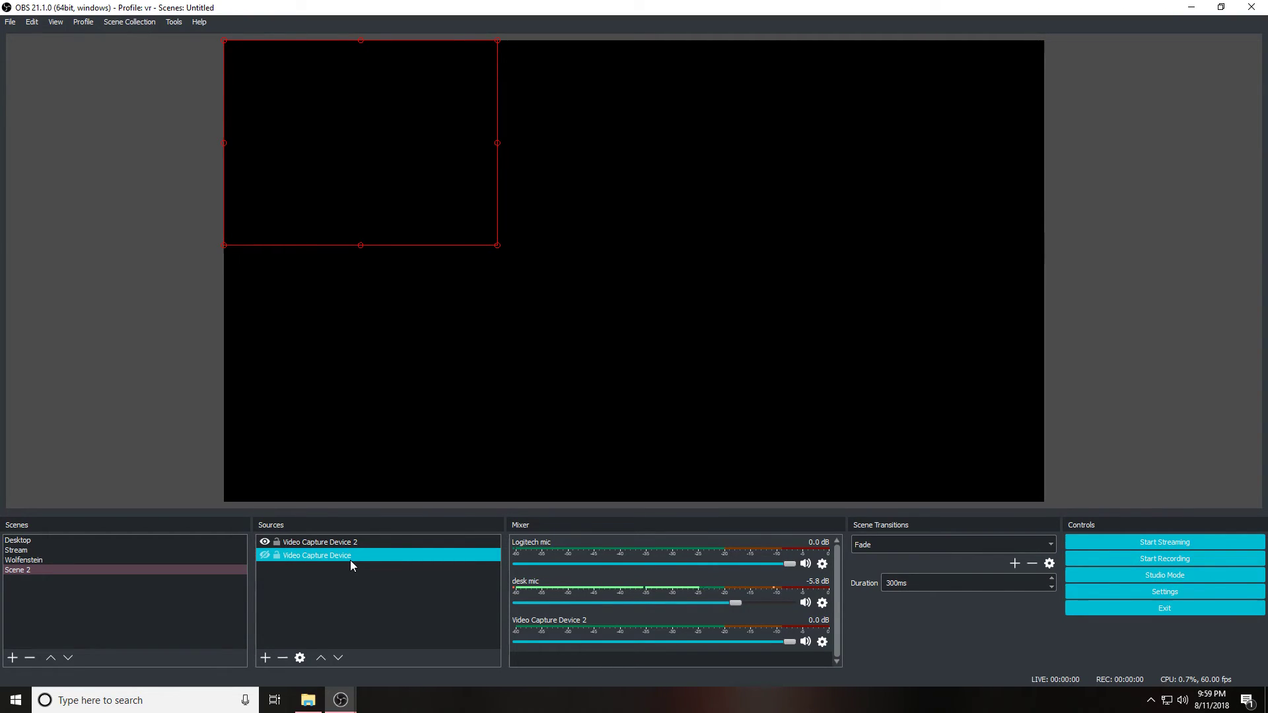
click(264, 556)
click(266, 543)
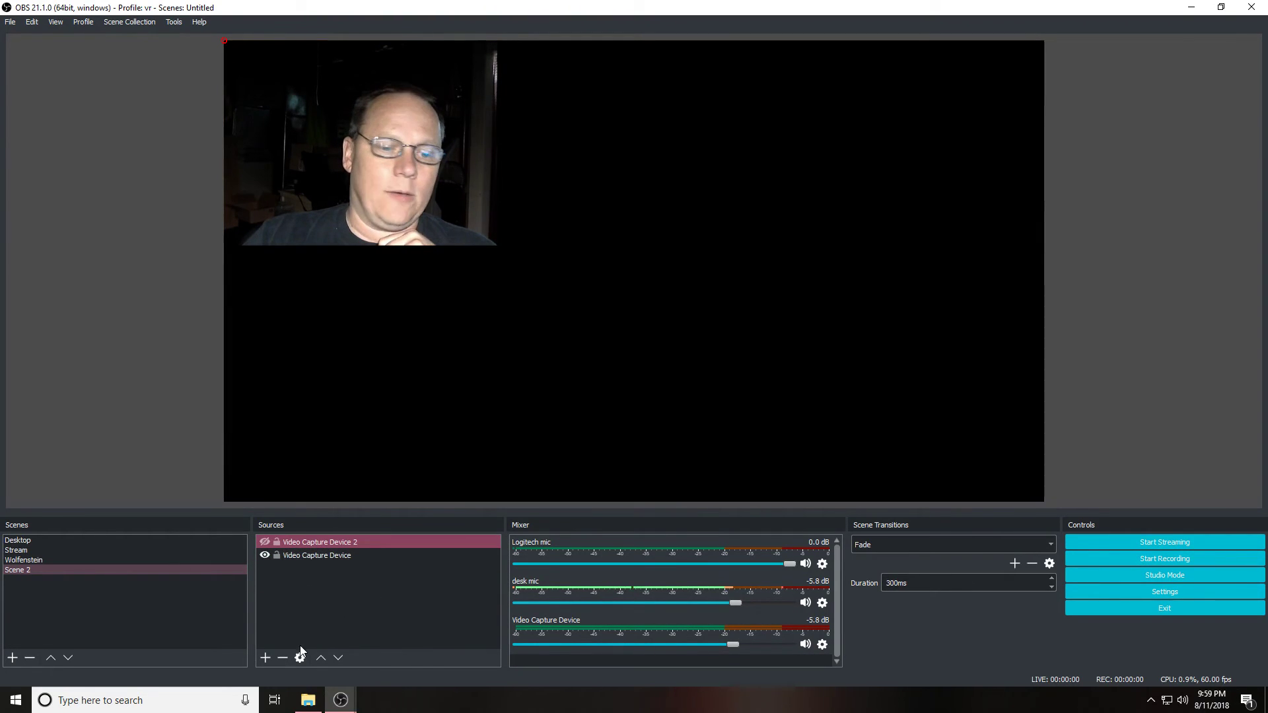
click(283, 658)
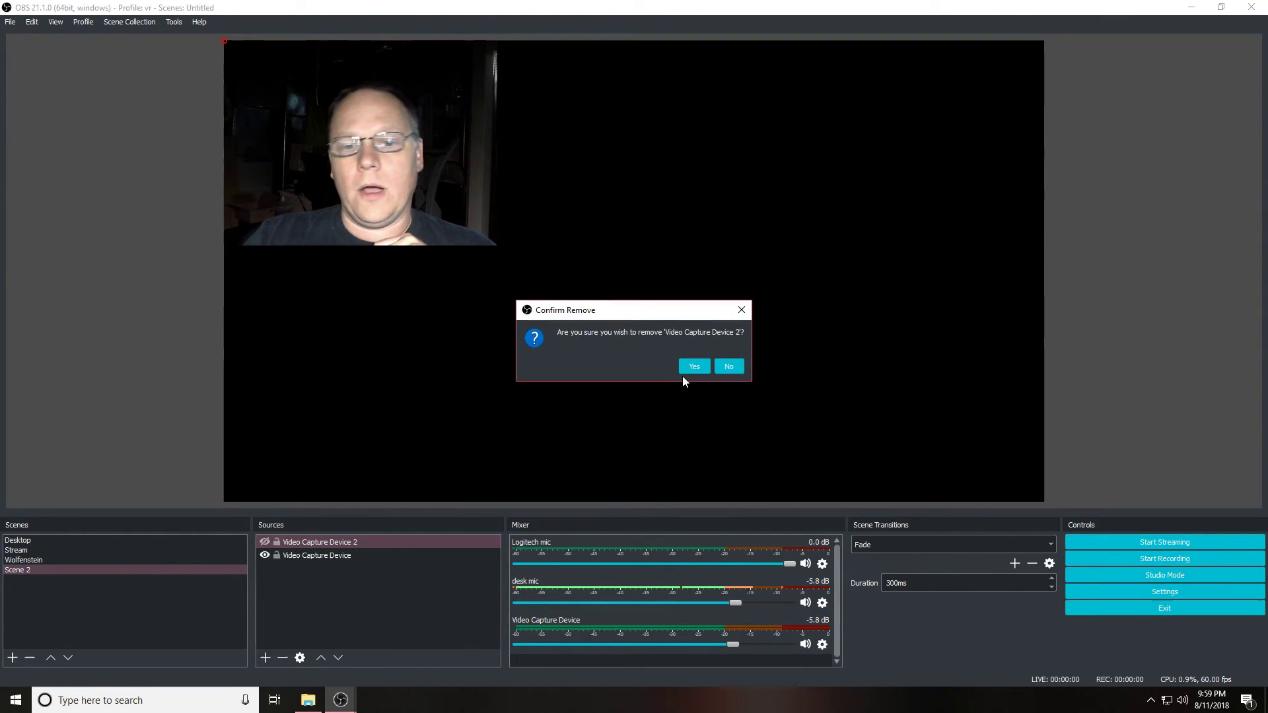
click(690, 367)
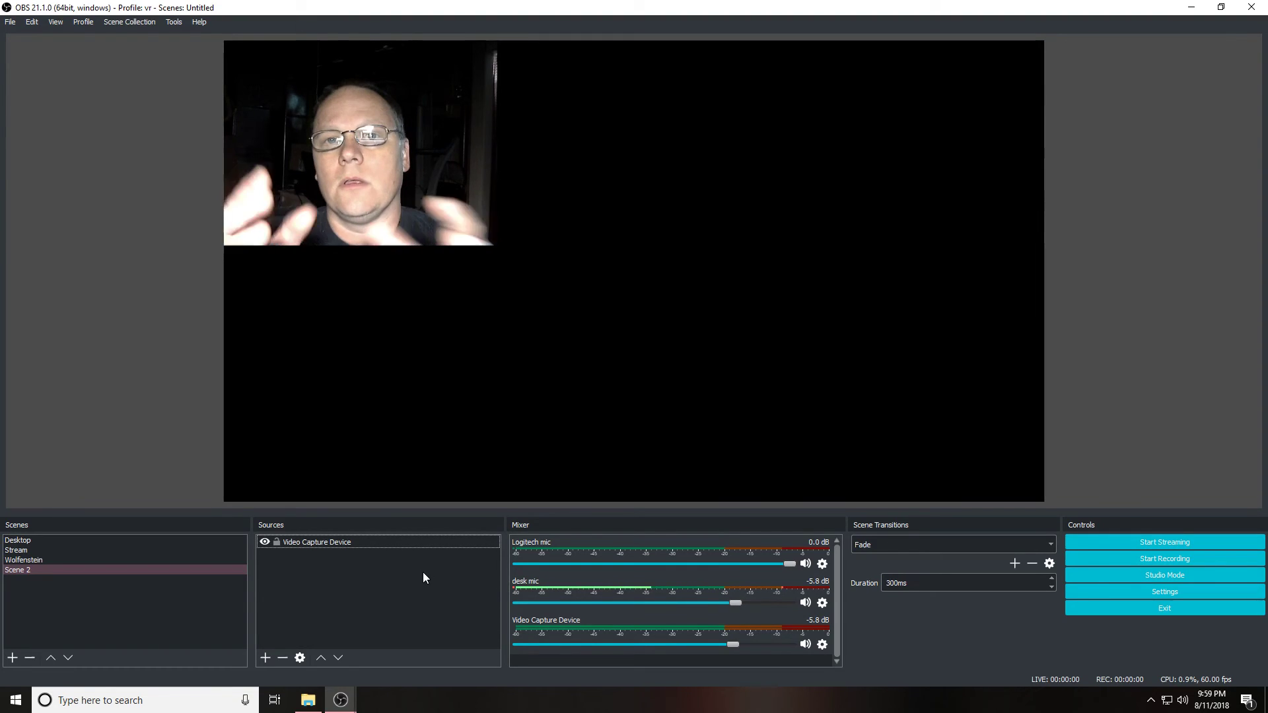